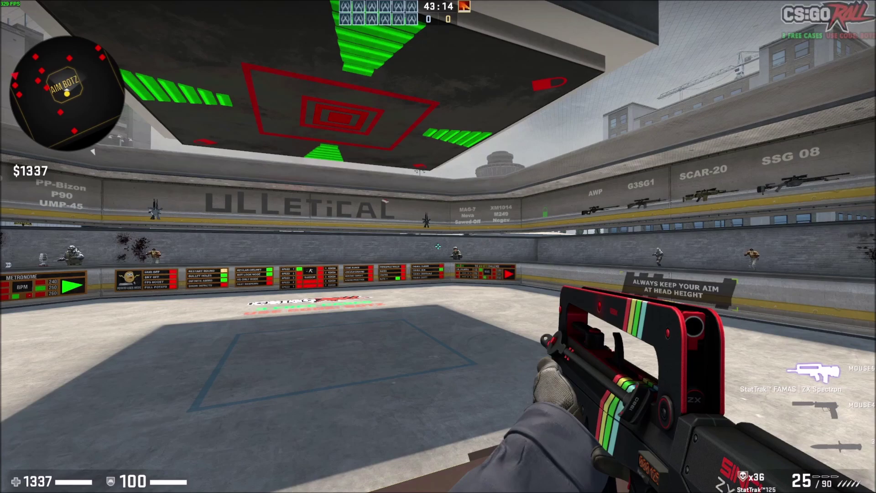
Step forward on the Aim Botz map, then pause the game to bring up the menu.
key("w")
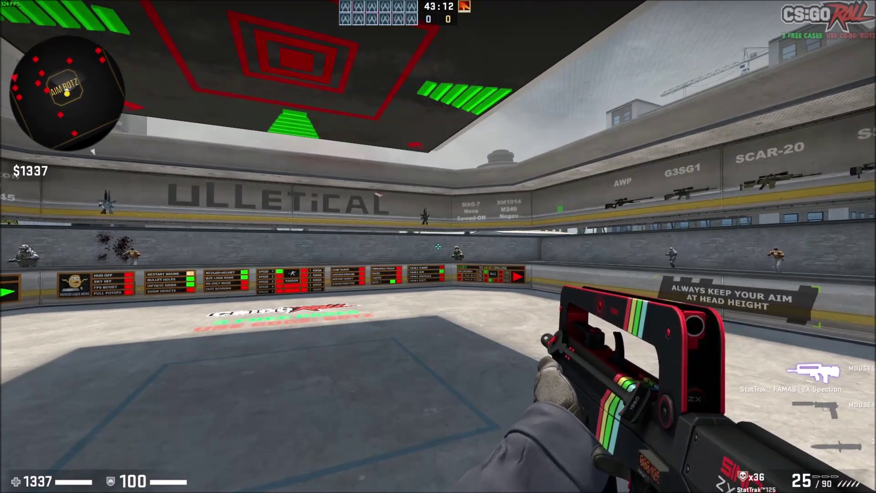
key("Escape")
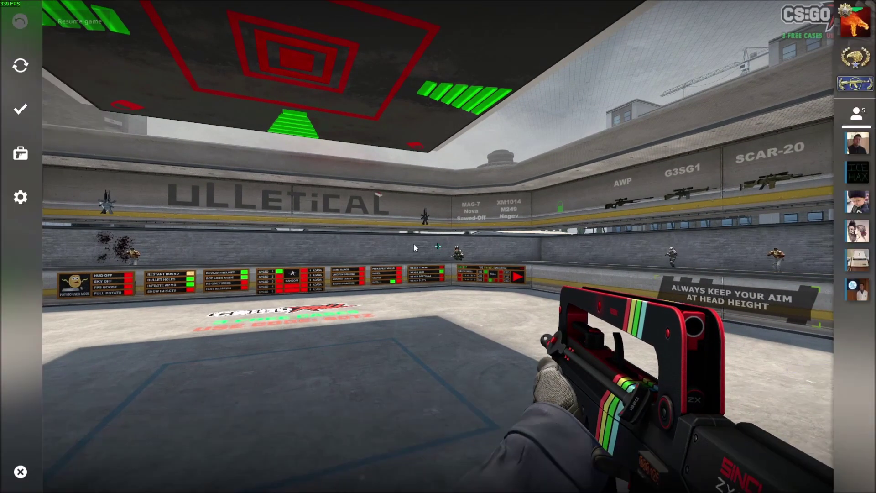
Drag the Keyboard/Mouse sensitivity slider from 2.94 up to 7.81 and resume play.
left_click(25, 197)
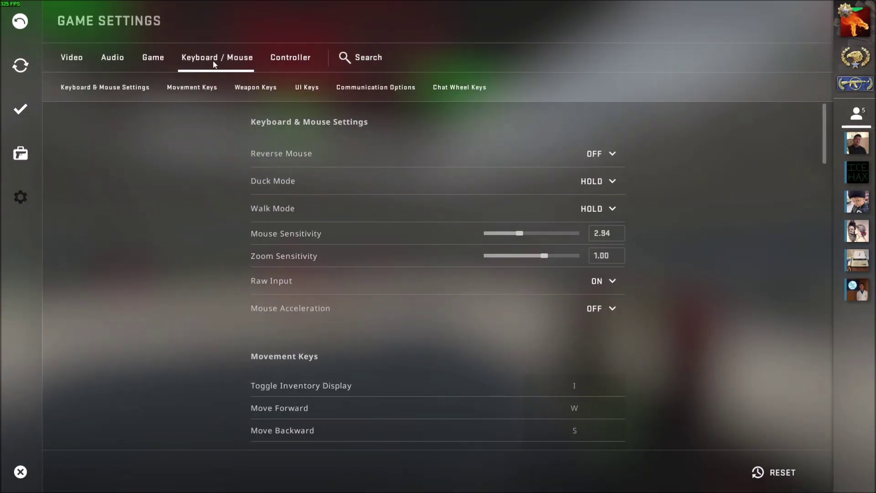
left_click(63, 59)
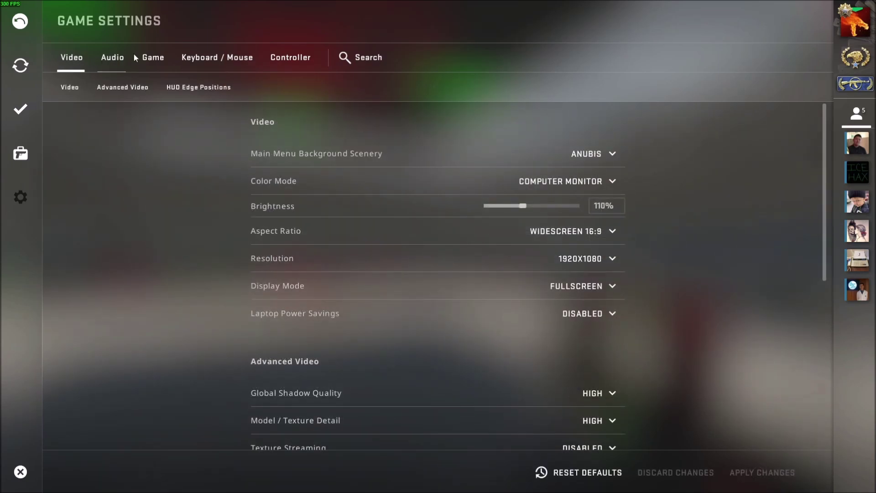
left_click(192, 58)
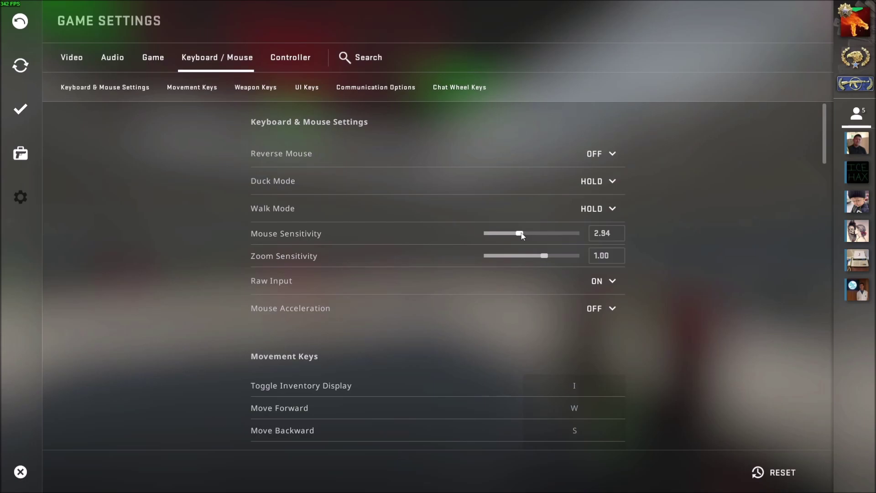
left_click_drag(521, 235, 529, 237)
left_click_drag(537, 234, 570, 236)
key("Escape")
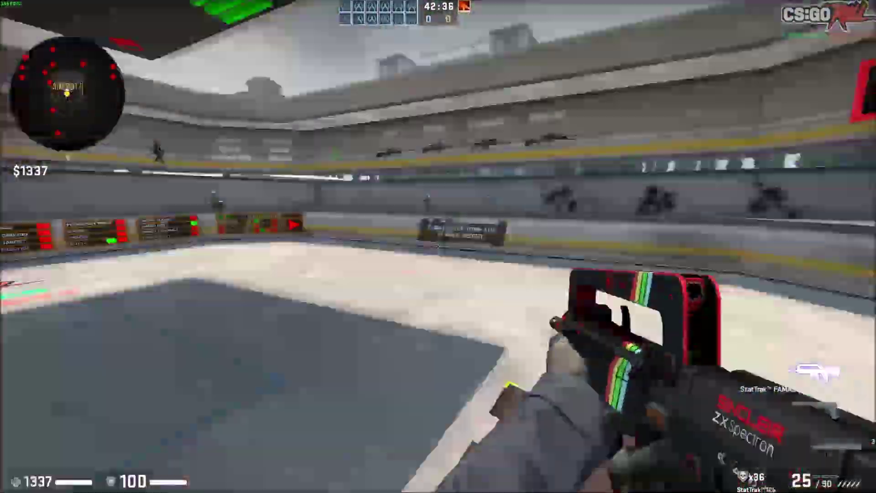
Drag the Mouse Sensitivity slider from 7.81 down to 1.37 and resume aim practice.
key("Escape")
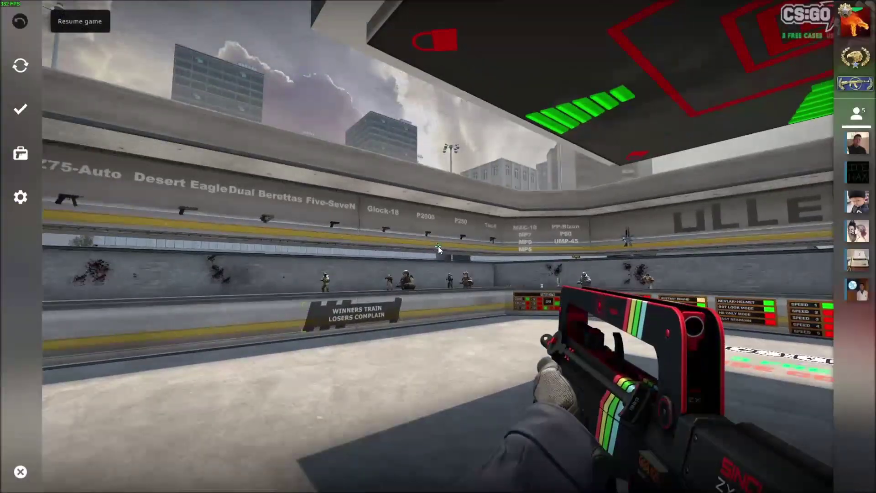
left_click(20, 197)
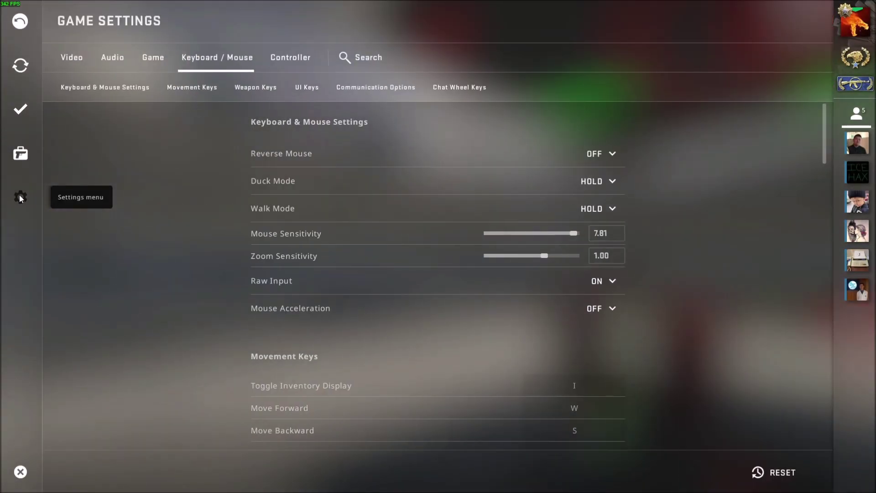
left_click_drag(517, 238, 501, 235)
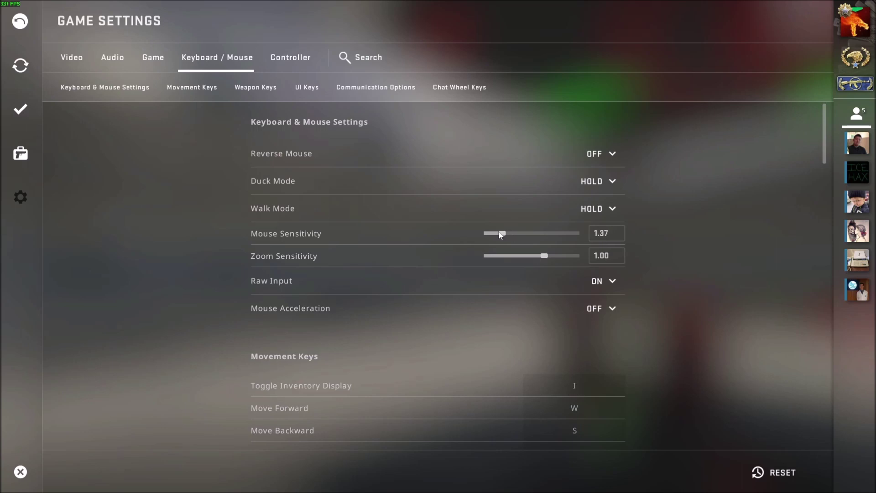
key("Escape")
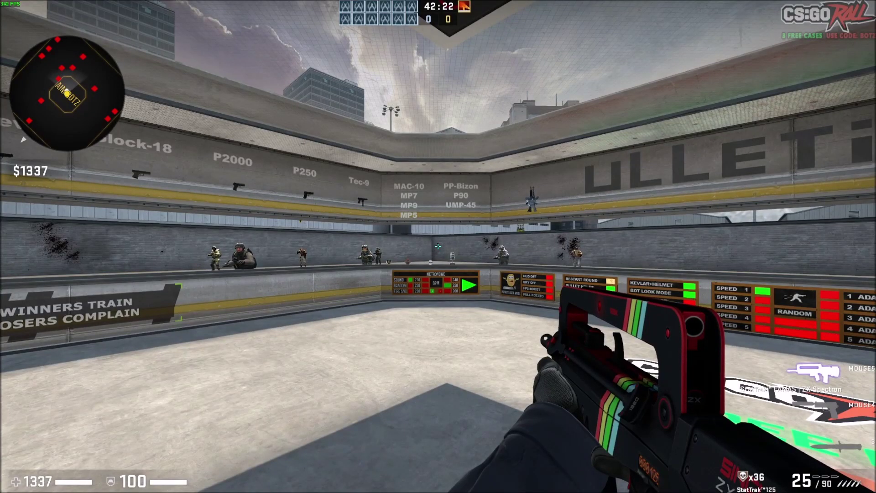
Run 'sensitivity 0.3' in the developer console, then close the console.
key("grave")
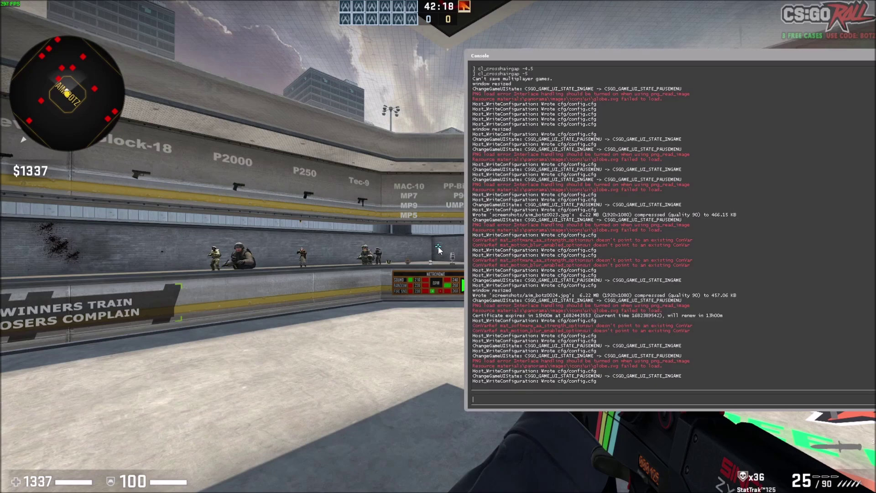
type("sensitiv")
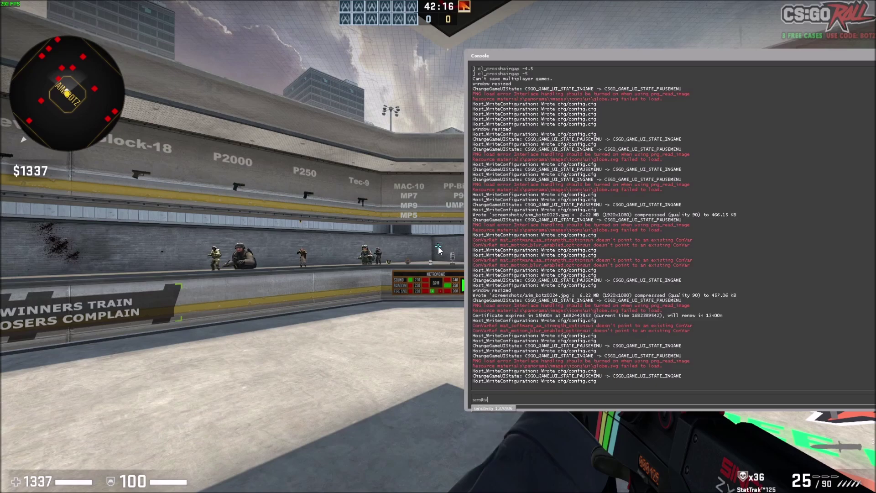
type("ity")
key("Tab")
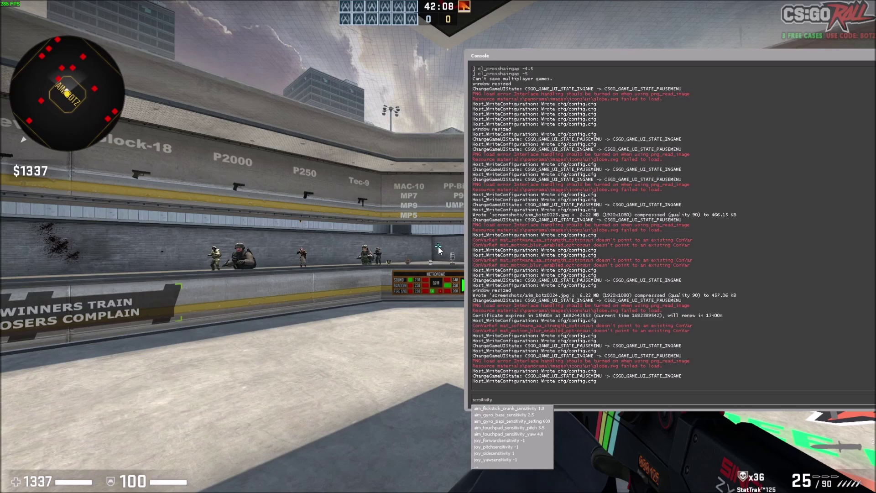
type(" 0.3")
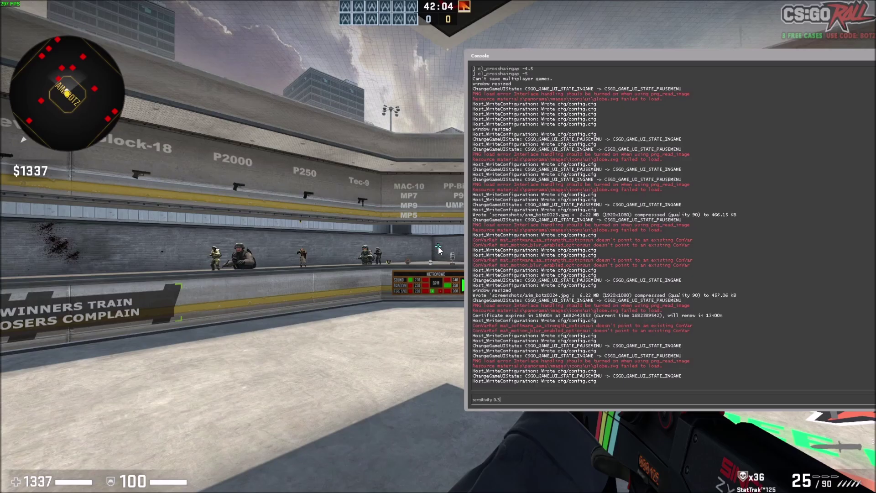
key("Return")
key("Escape")
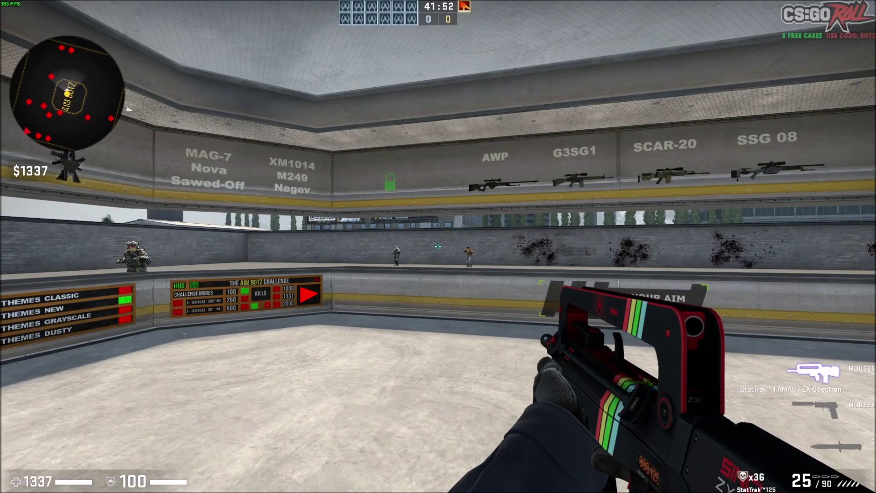
Recall the last console command, edit it to 'sensitivity 1.1', run it, and close the console.
key("grave")
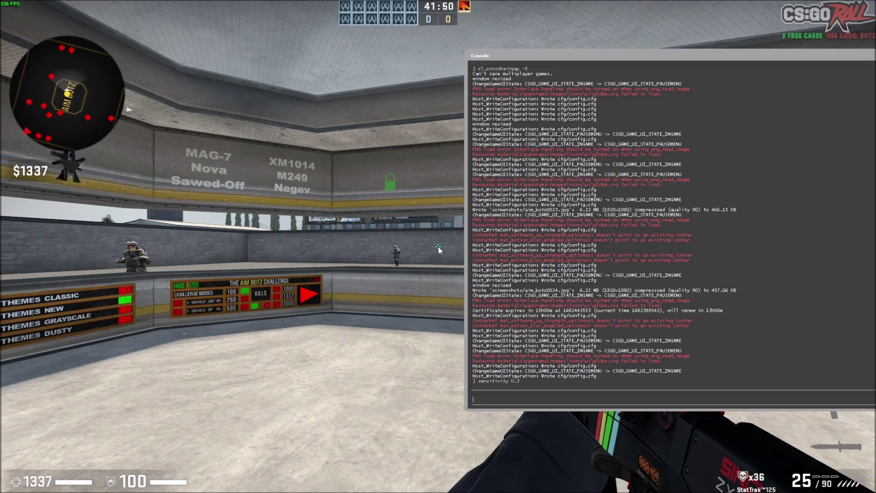
key("Up")
key("BackSpace")
key("BackSpace")
type("1.")
type("1")
key("Return")
key("grave")
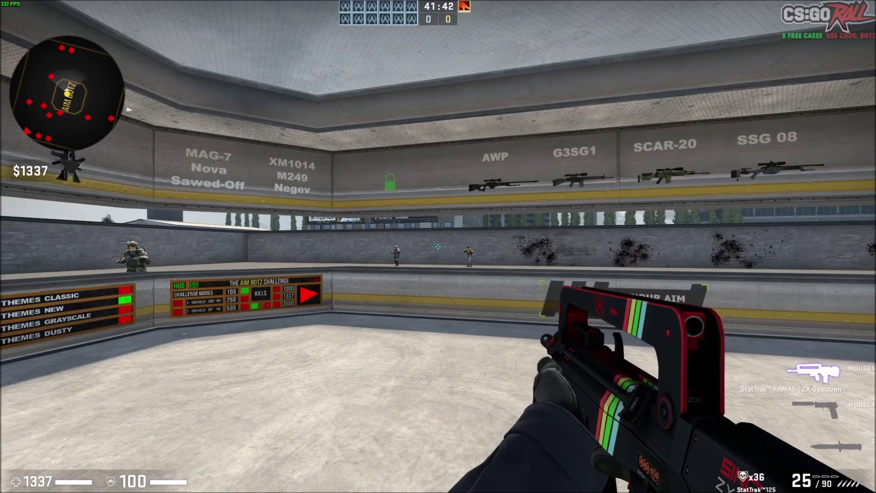